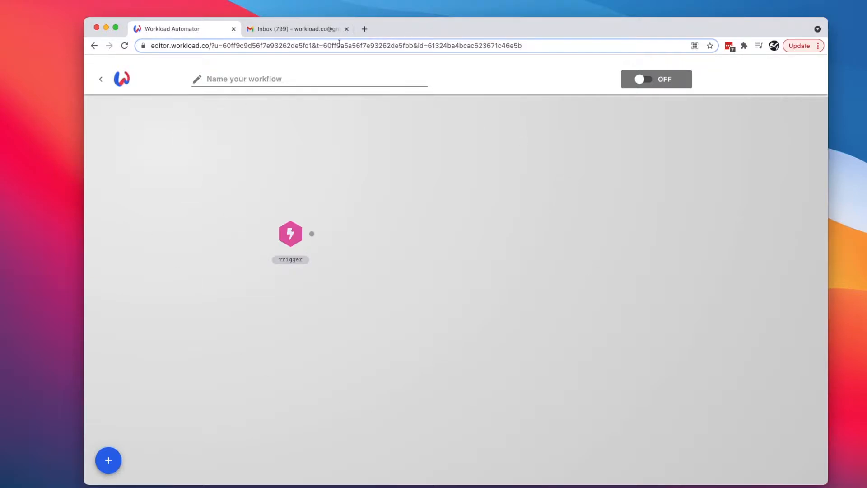
- Set the trigger to Schedule, Run Every X Minute(s) at 60 minutes, then test and save it
click(294, 236)
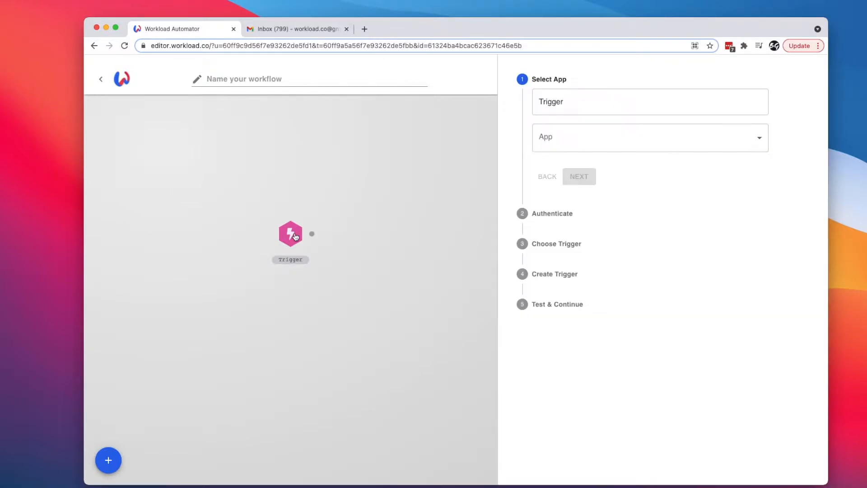
click(606, 141)
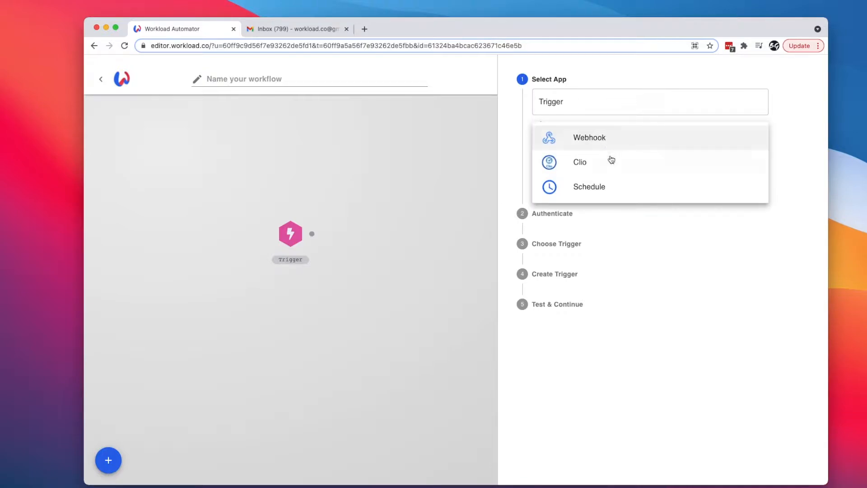
click(583, 187)
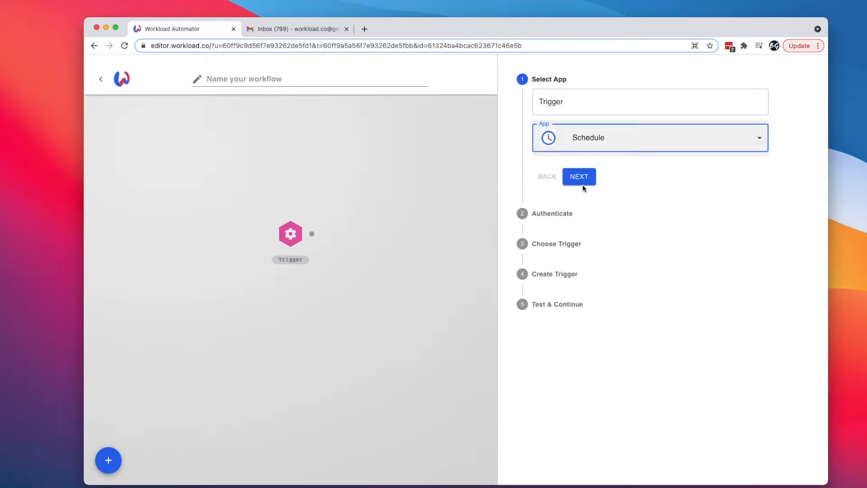
click(573, 178)
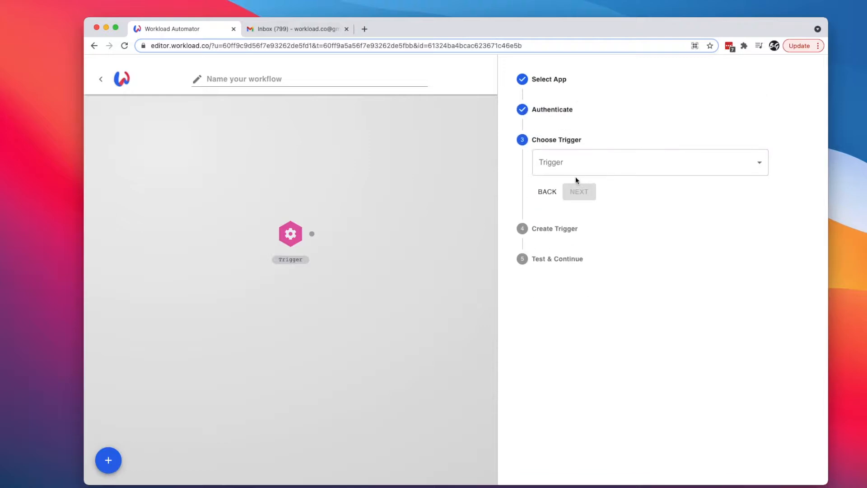
click(559, 170)
click(566, 169)
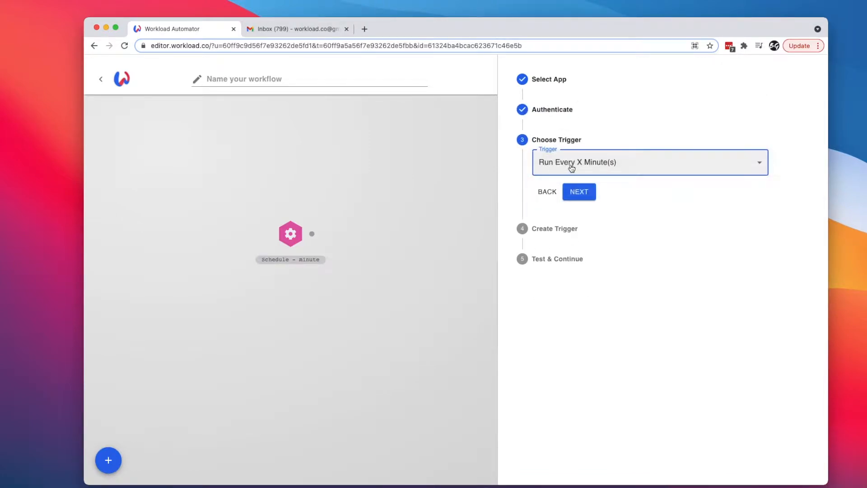
click(578, 193)
click(571, 230)
text(60)
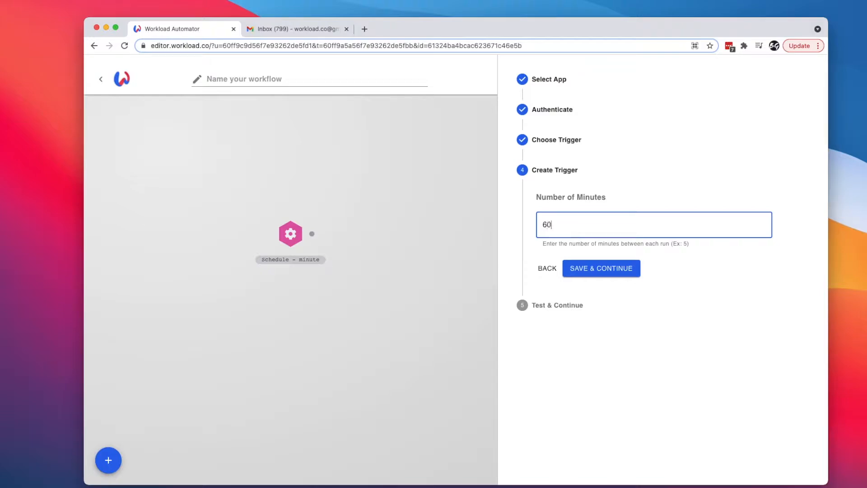
click(592, 270)
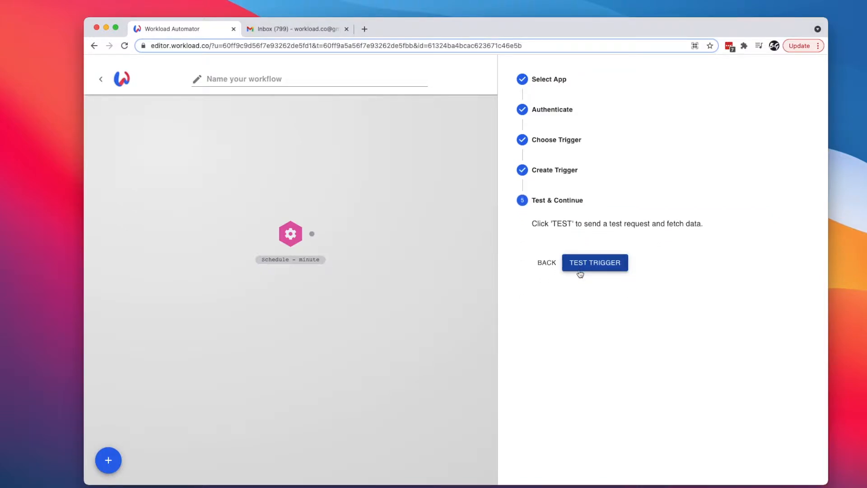
click(603, 269)
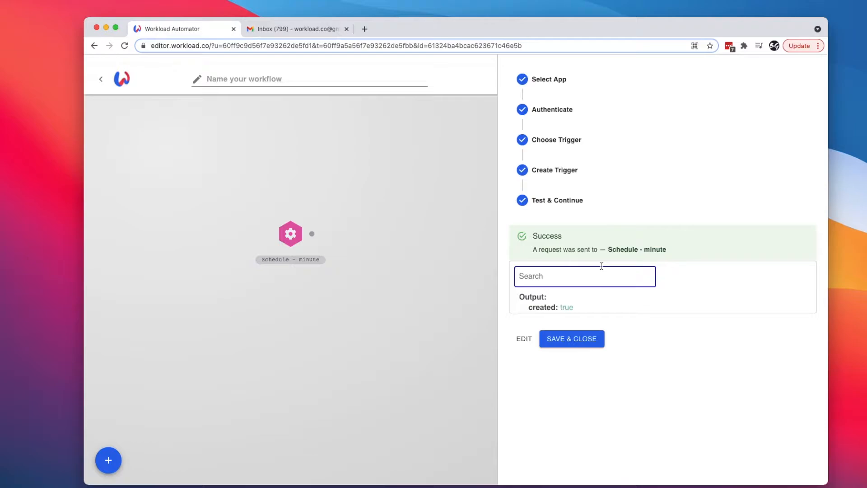
click(565, 343)
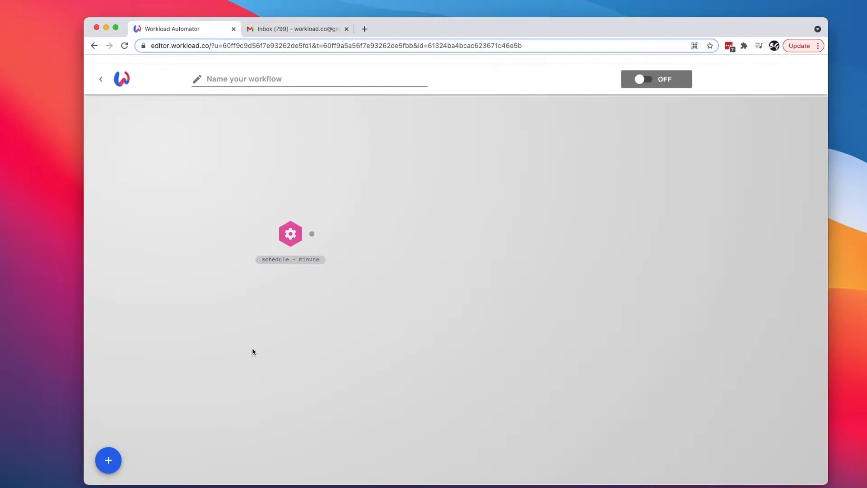
- Add a new step connected after the Schedule trigger and choose Clio as its app
click(108, 459)
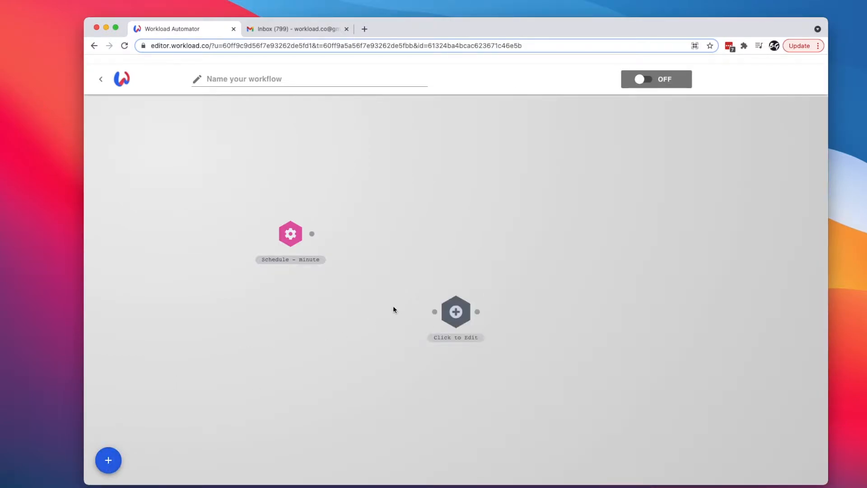
drag(452, 315, 405, 237)
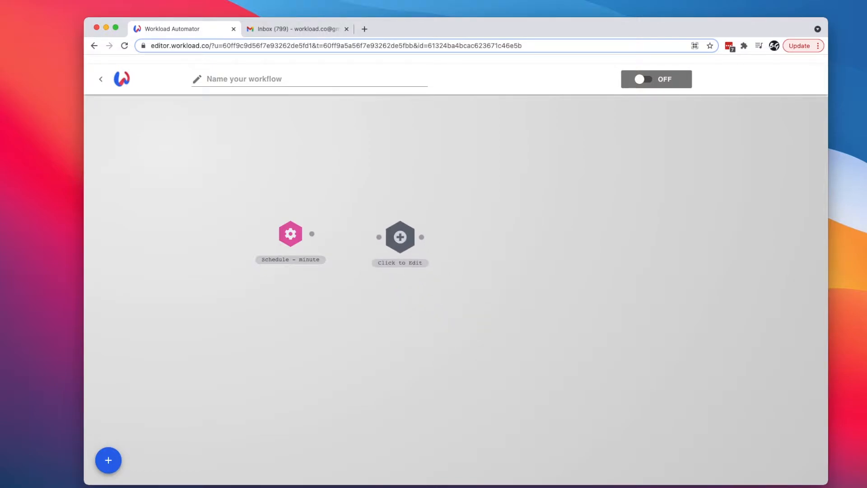
drag(314, 235, 387, 233)
click(407, 233)
click(568, 142)
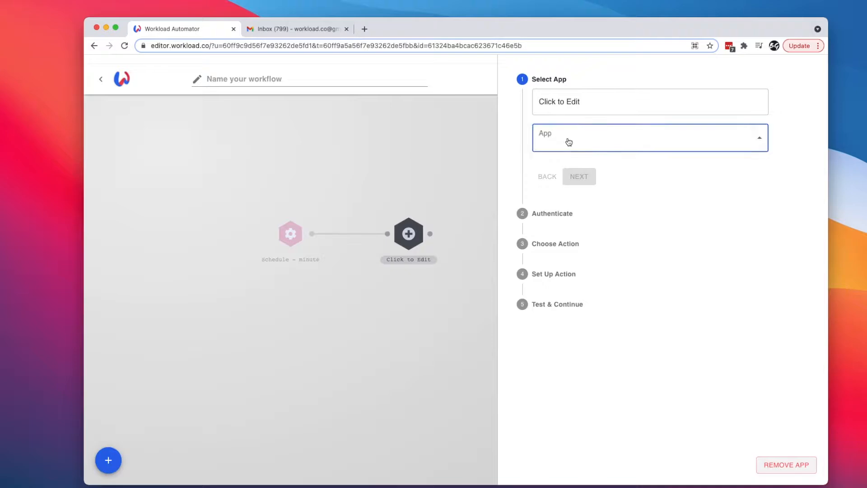
click(579, 211)
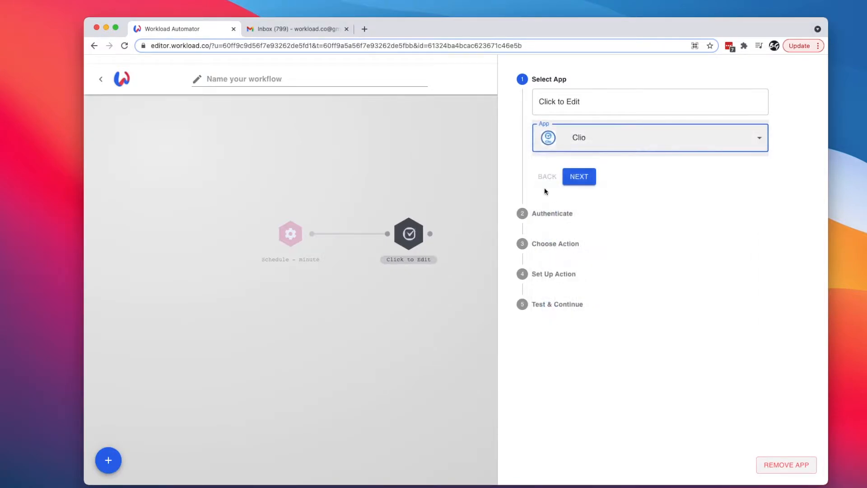
click(579, 177)
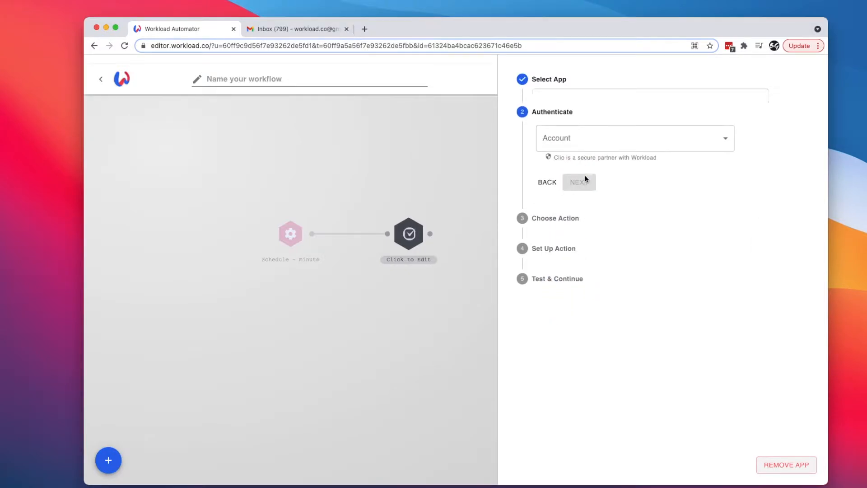
- Use the fourth connected Clio account and the 'Create a new Report' action
click(576, 135)
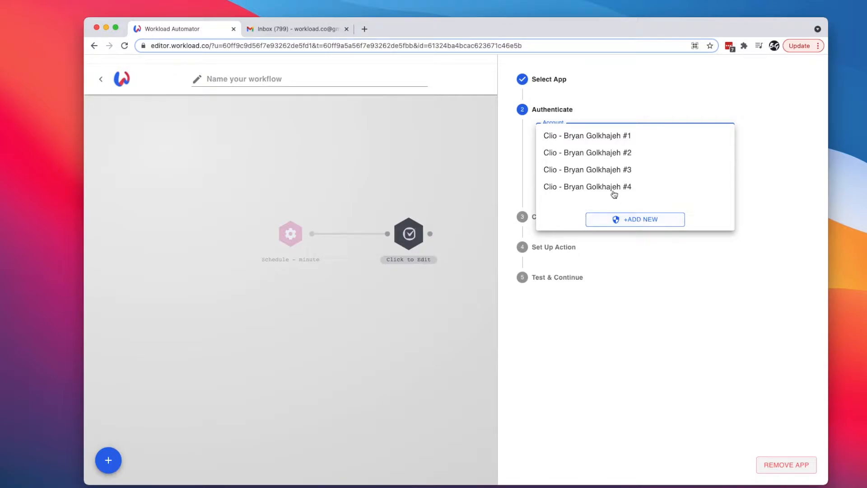
click(591, 188)
click(587, 185)
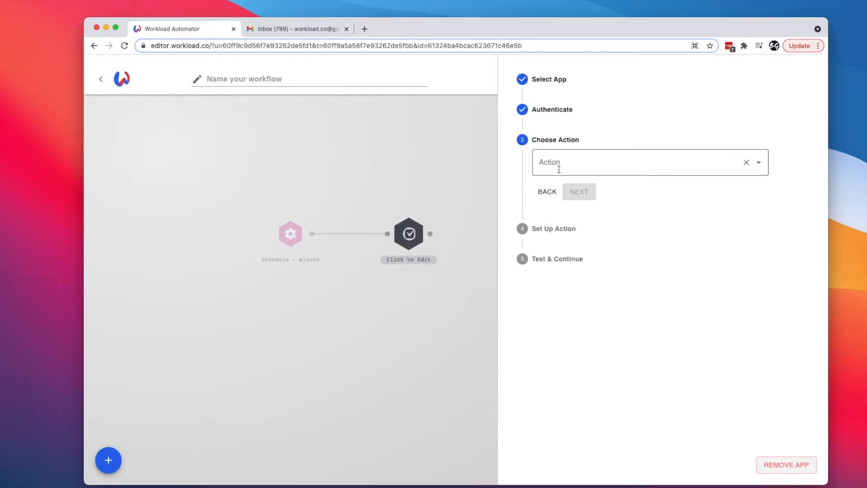
click(558, 169)
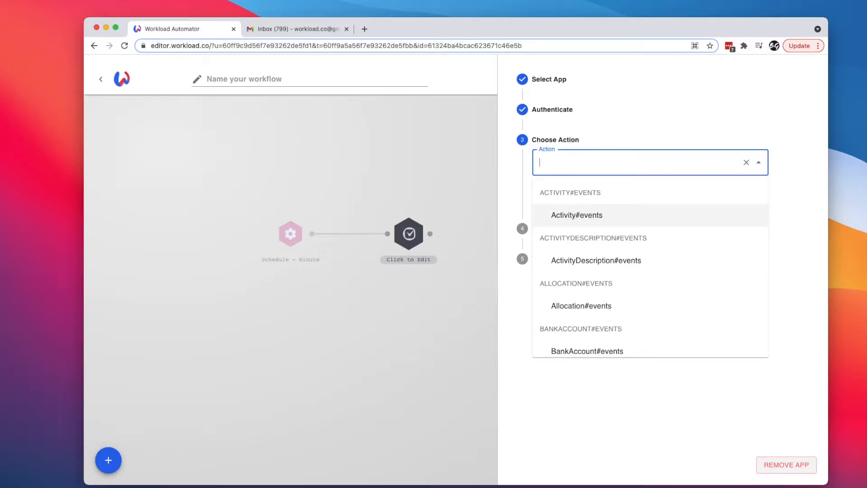
text(report)
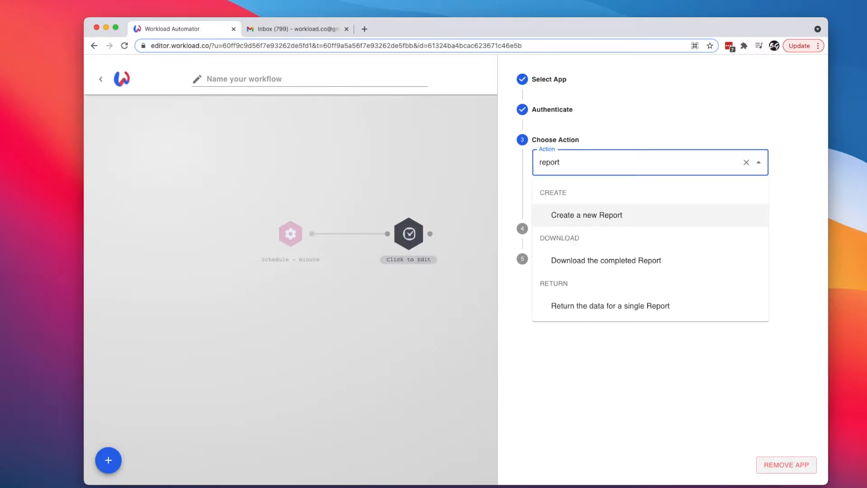
click(580, 216)
click(579, 191)
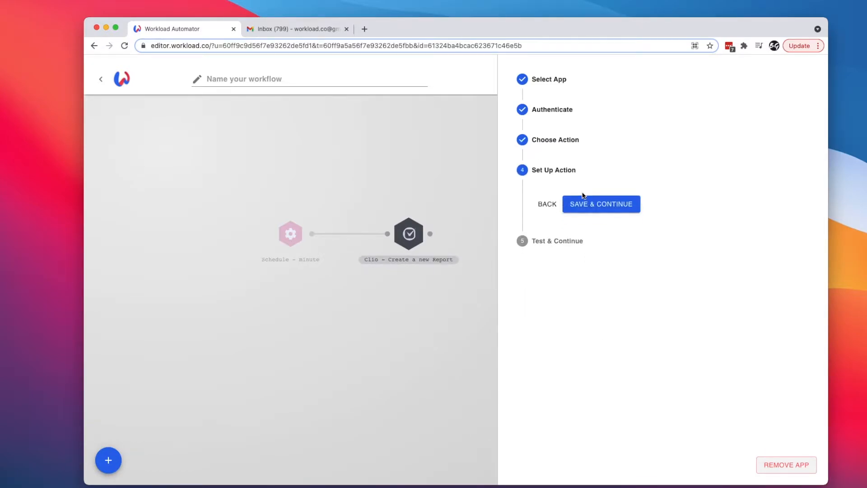
- Set the report's data.format to csv and data.kind to revenue
scroll(526, 337, down, 2)
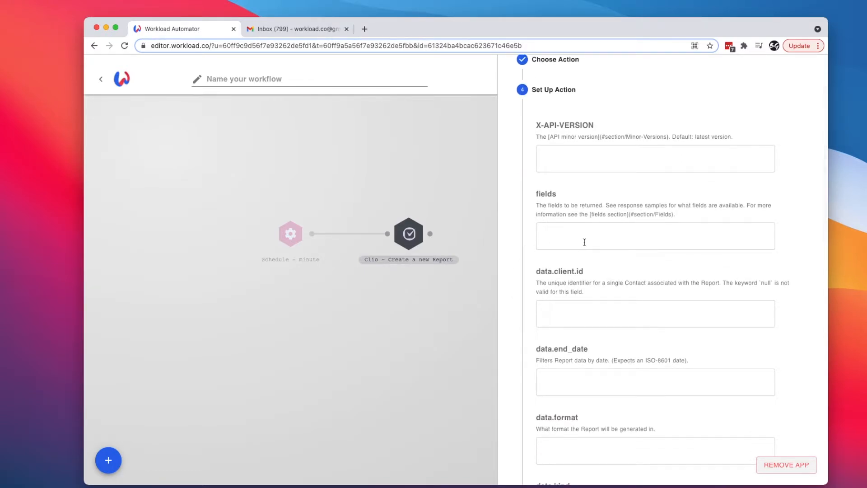
scroll(609, 302, down, 3)
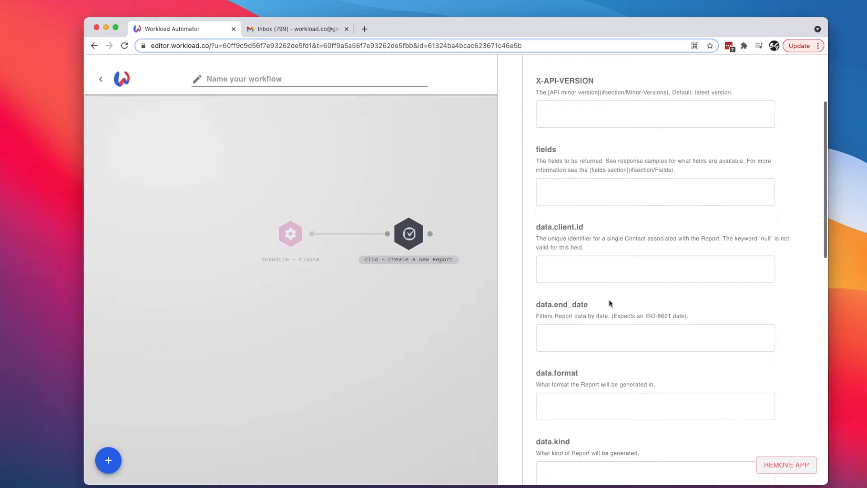
click(557, 297)
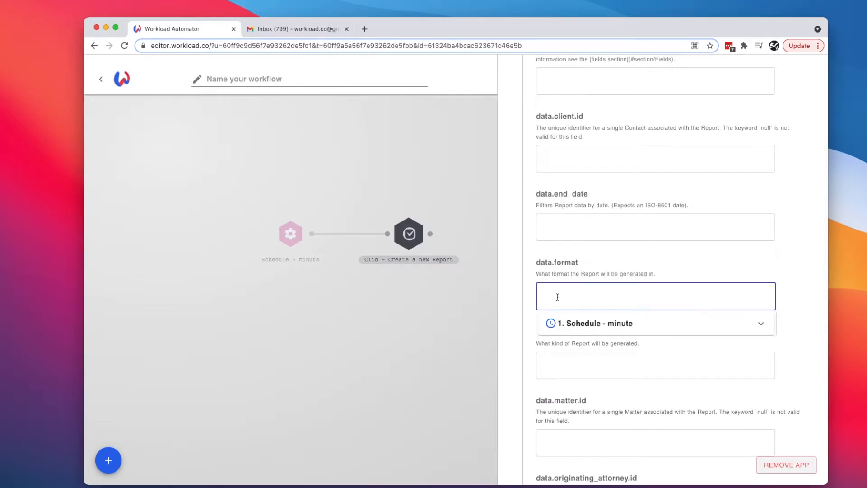
text(csv)
click(519, 318)
scroll(521, 332, down, 2)
scroll(521, 332, down, 1)
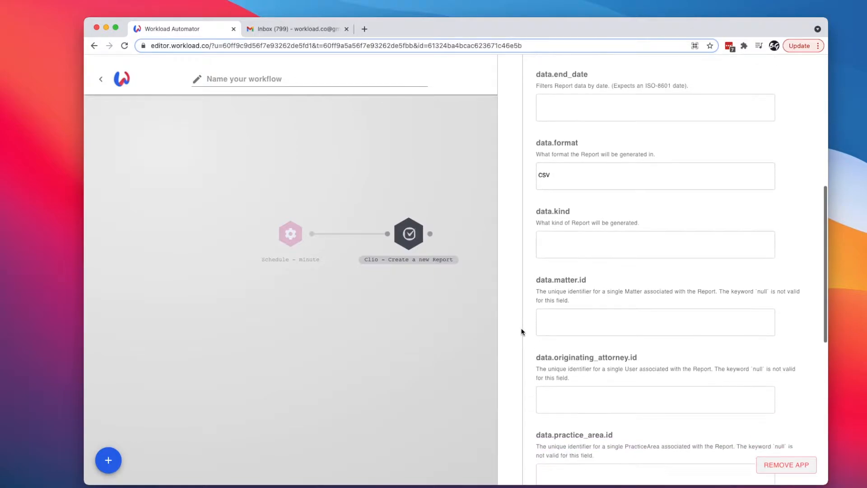
click(555, 242)
text(revenue)
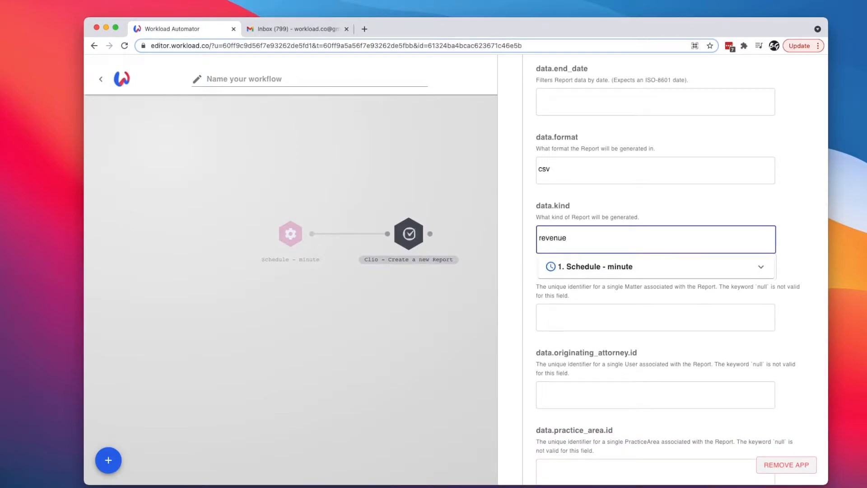
click(525, 264)
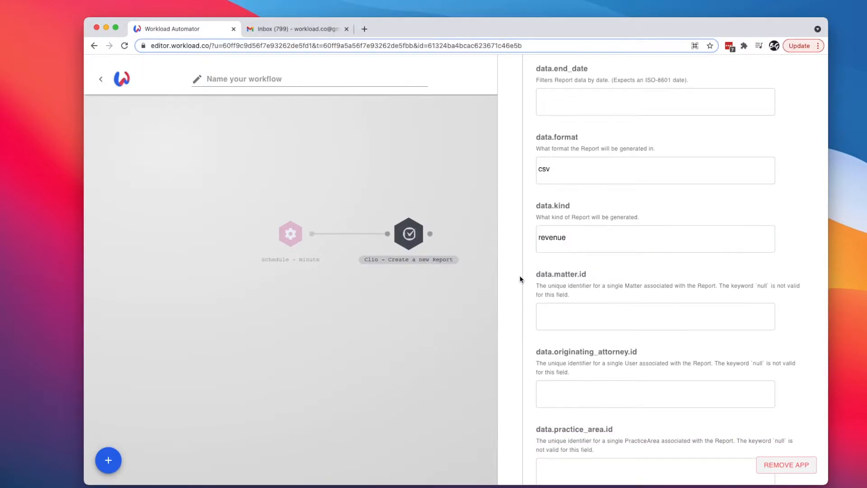
- Save the report settings and run a test of the Clio action
scroll(525, 308, down, 5)
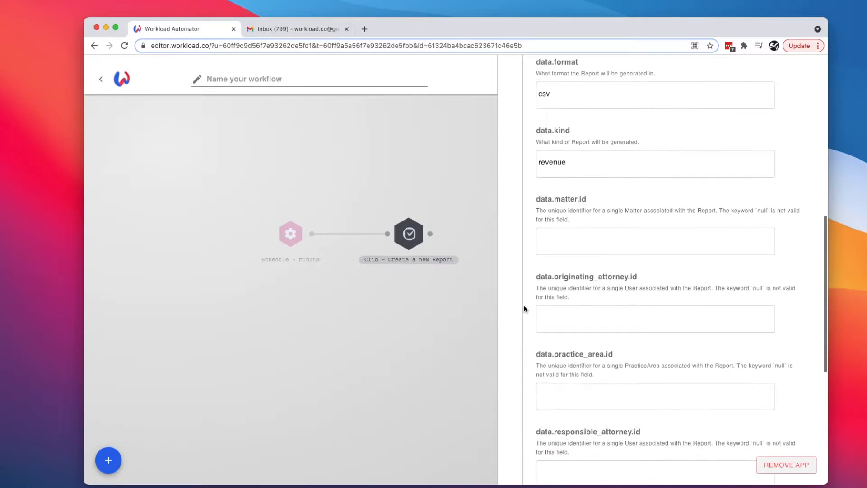
scroll(525, 305, down, 4)
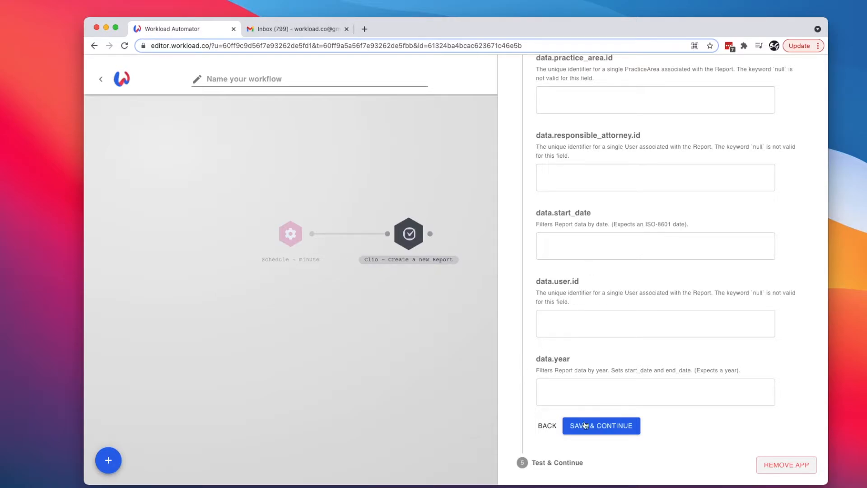
click(606, 427)
click(588, 263)
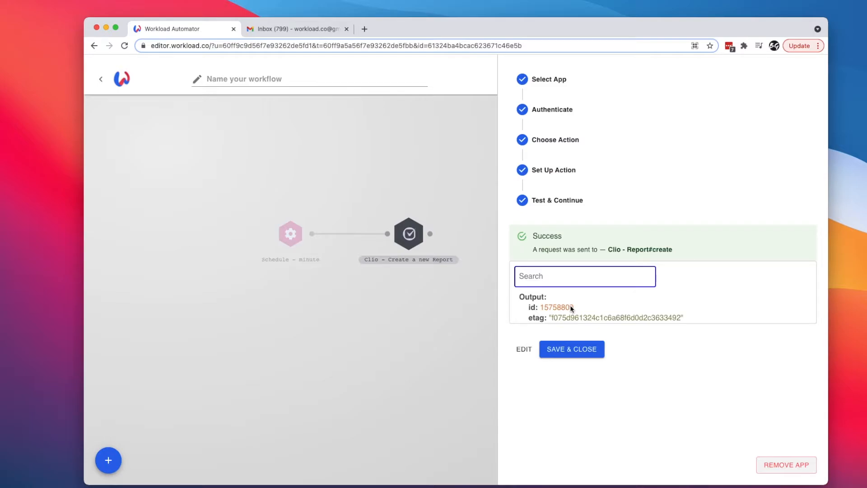
- Close the tested Clio step and add a new step connected after it
click(571, 352)
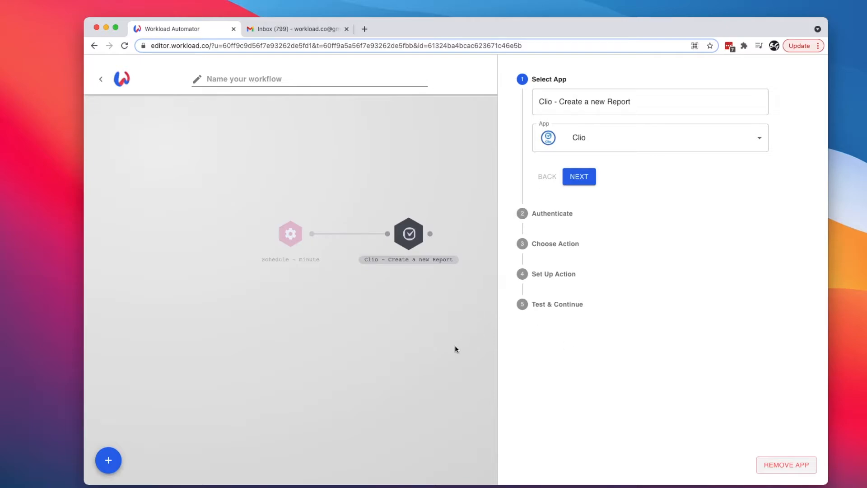
click(455, 347)
click(114, 458)
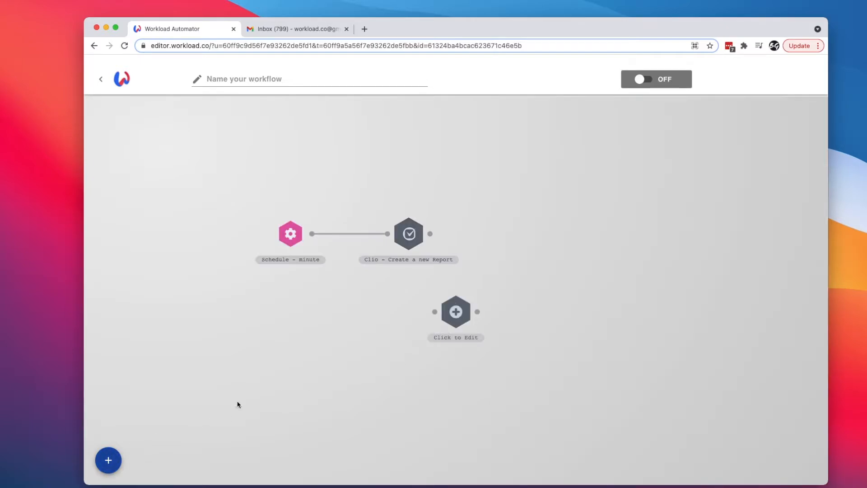
drag(455, 313, 526, 234)
drag(437, 236, 515, 233)
click(535, 228)
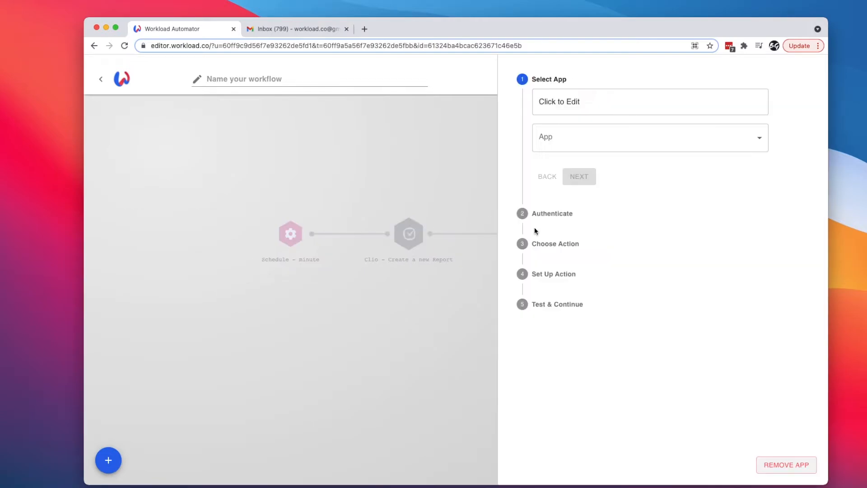
- Make the new step use the Send Email app with Send Outbound HTML Email
click(577, 145)
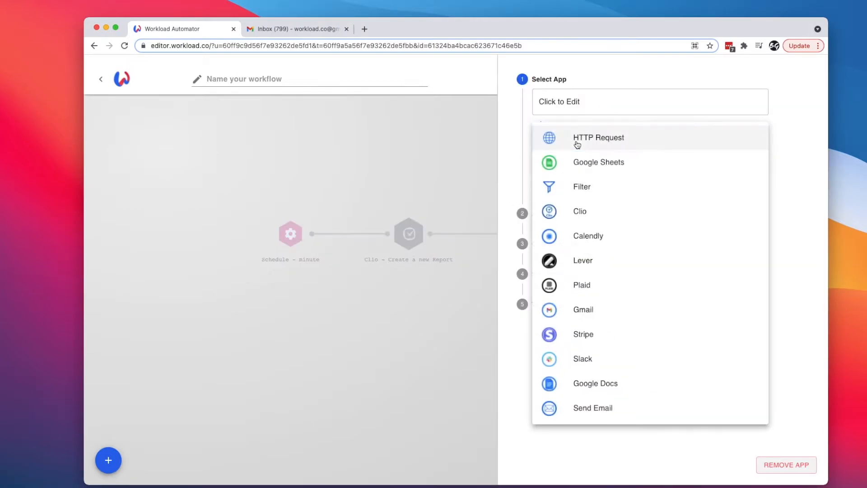
click(594, 407)
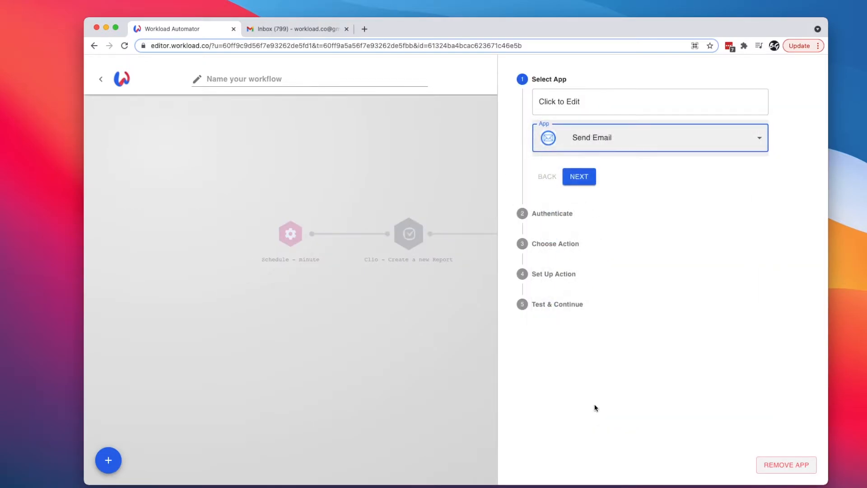
click(578, 178)
click(559, 170)
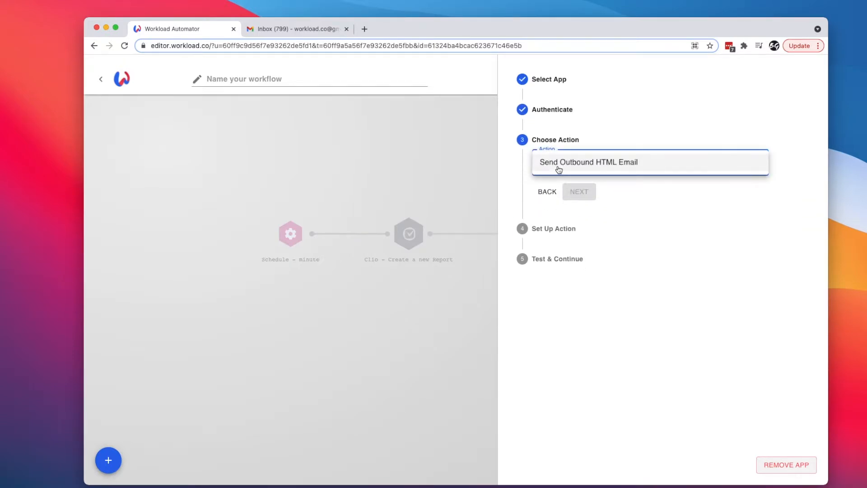
click(581, 168)
click(579, 192)
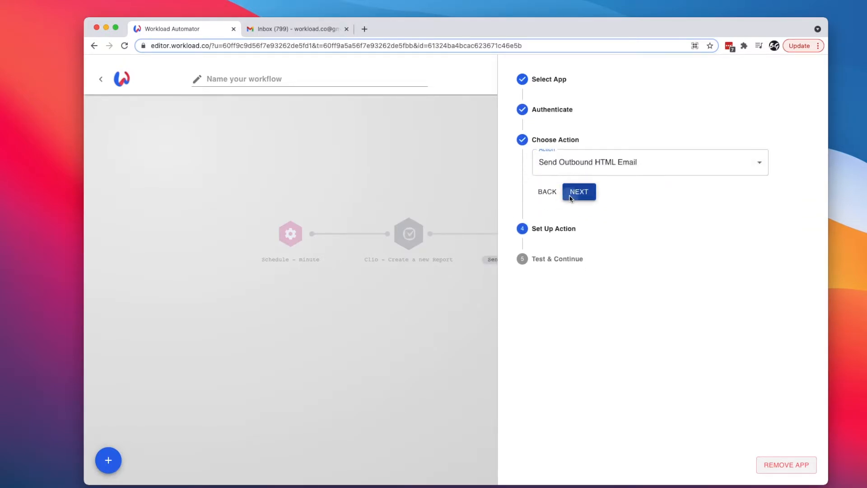
- Fill in the recipient's e-mail address in the To field
click(574, 245)
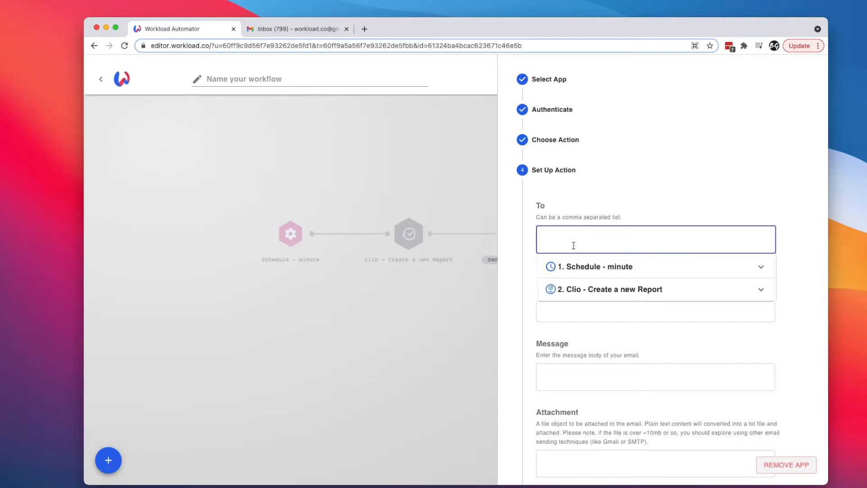
click(521, 266)
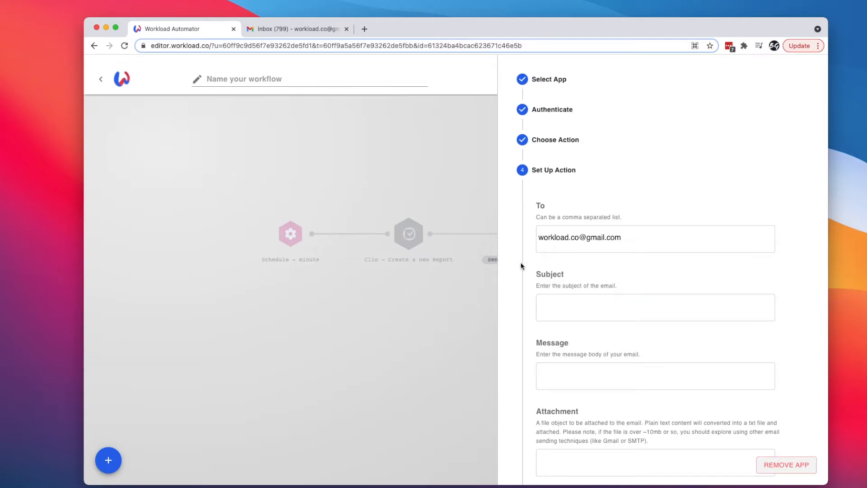
scroll(521, 265, down, 2)
- Set the email subject to 'Weekly Revenue Report for Clio'
click(570, 250)
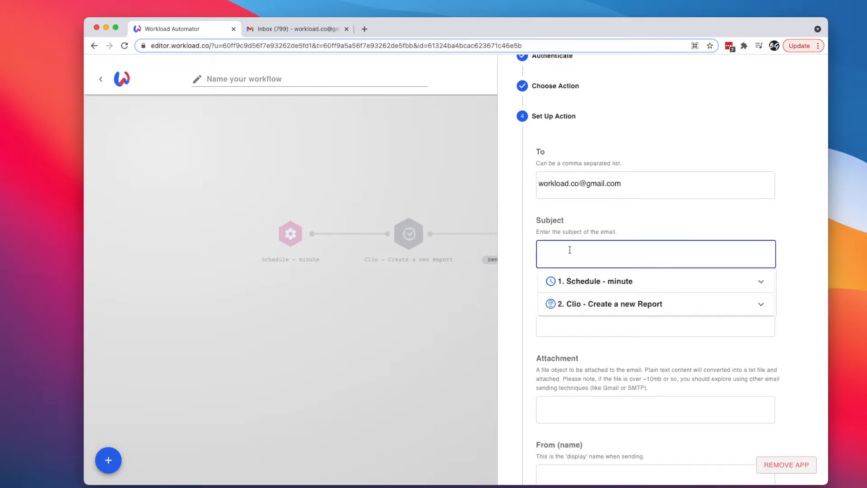
text(Weekly Revenue Report for Clio)
click(525, 289)
scroll(521, 297, down, 3)
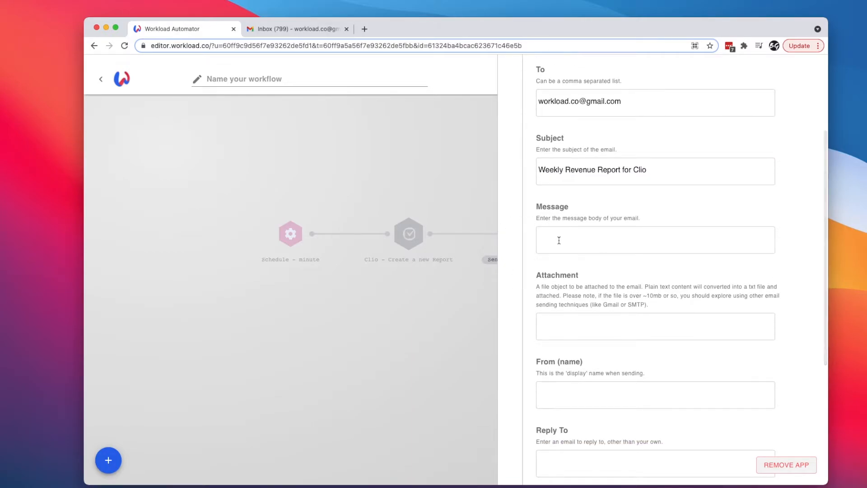
scroll(525, 291, down, 6)
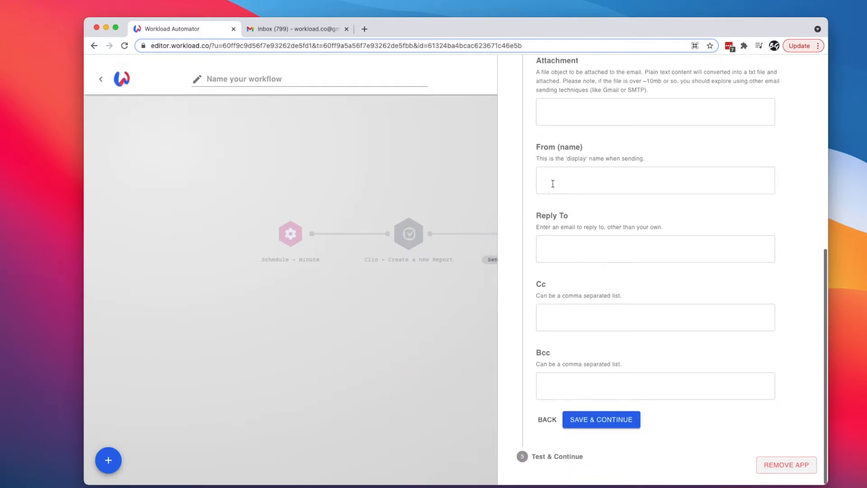
- Enter the law firm's sender display name and the reply-to e-mail address
click(552, 184)
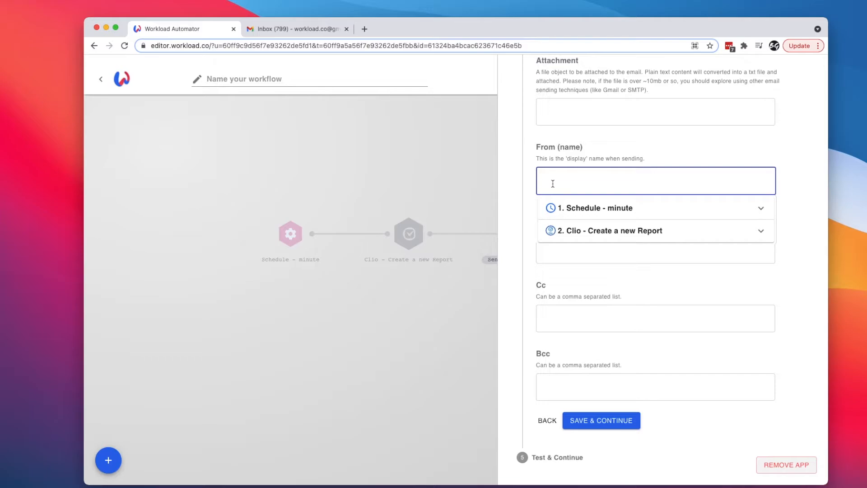
text(Bryan's Law Firm)
click(524, 218)
scroll(522, 236, down, 1)
click(571, 235)
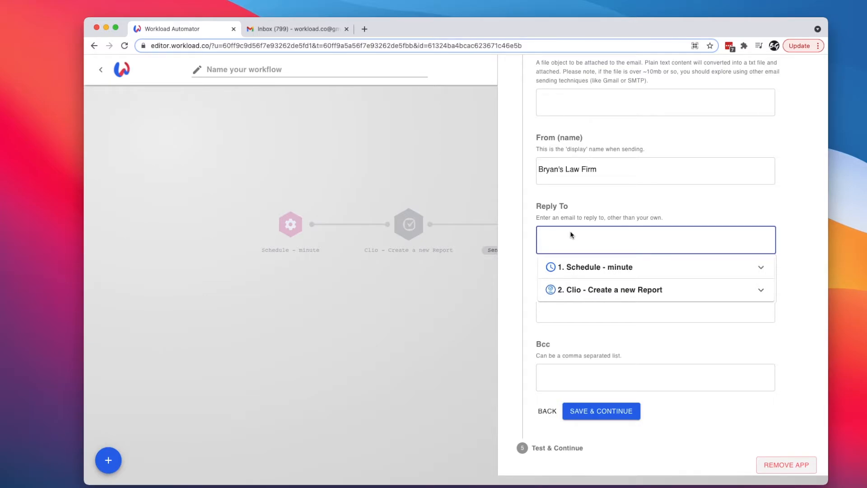
click(515, 256)
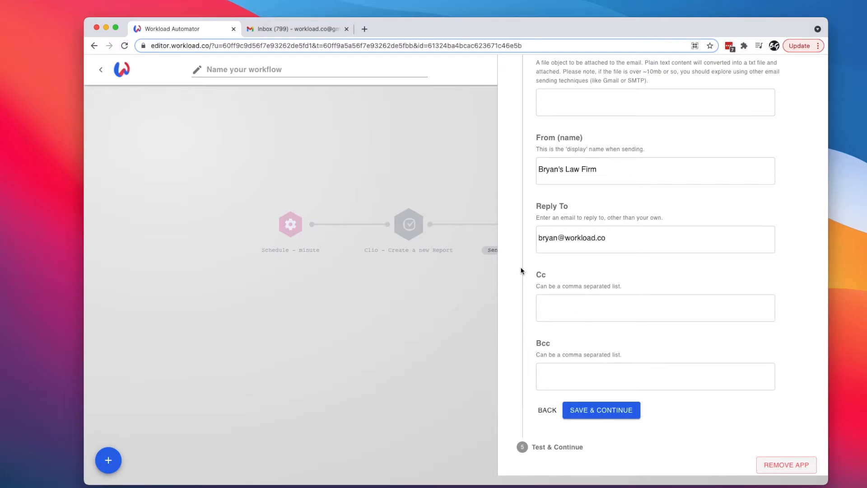
scroll(521, 270, up, 5)
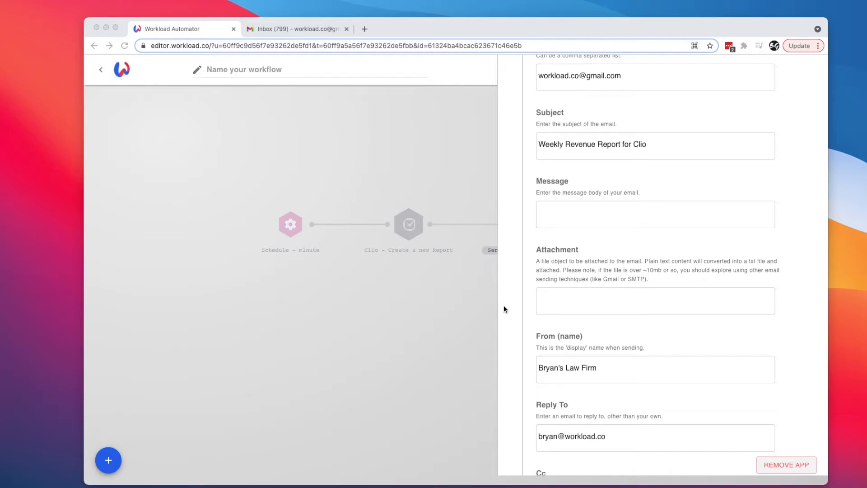
click(328, 44)
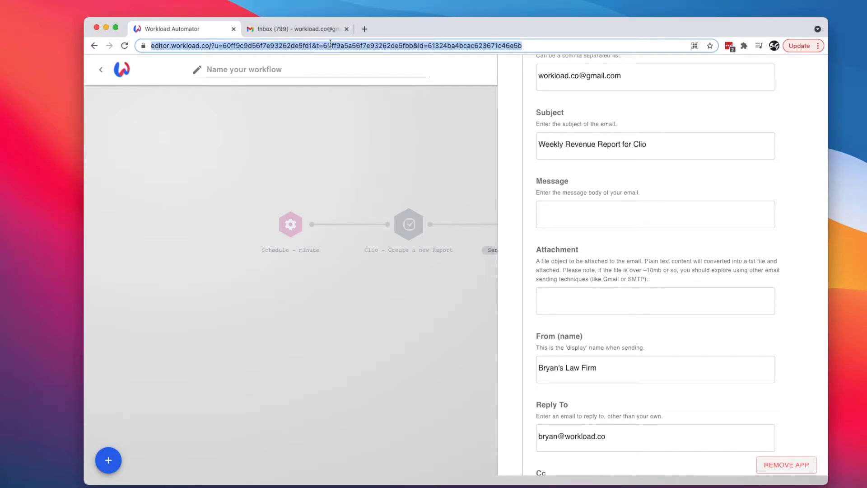
- Paste the Clio revenue report link into a new tab's address bar and copy it
click(365, 30)
click(361, 45)
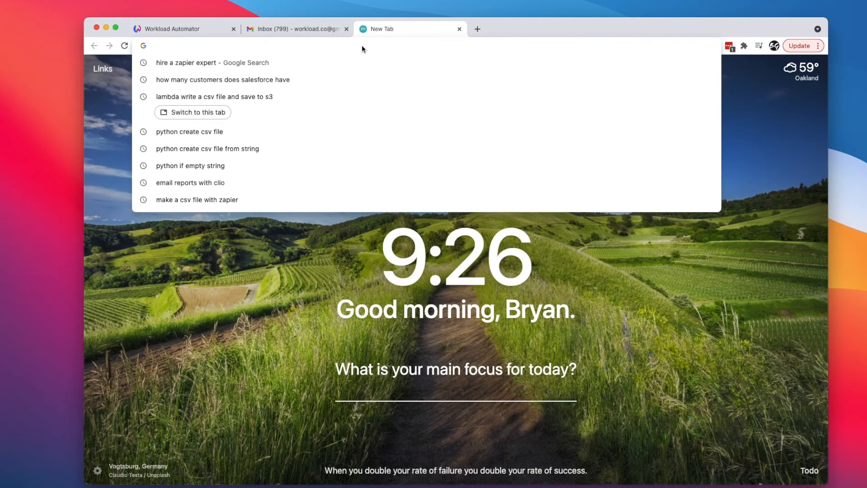
text(https://app.clio.com/nc/#/reports?path=export_reports%252F15758869%253Freport%253Dtrue)
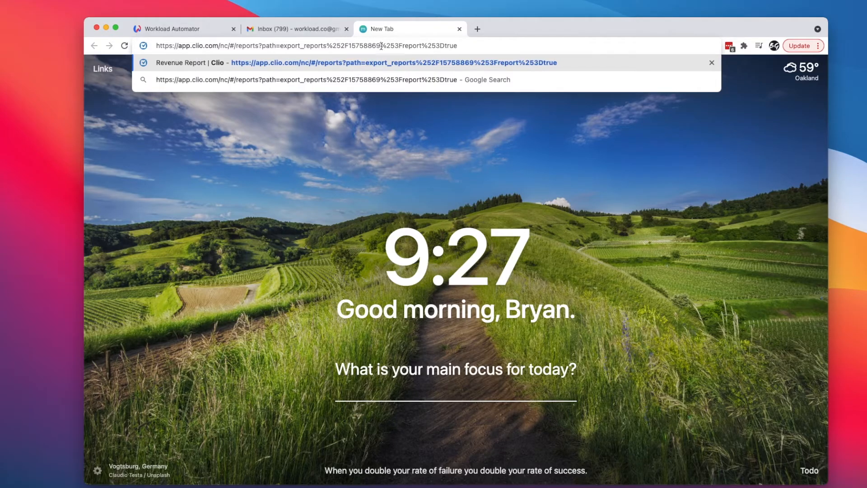
drag(380, 46, 349, 45)
click(462, 46)
triple_click(470, 45)
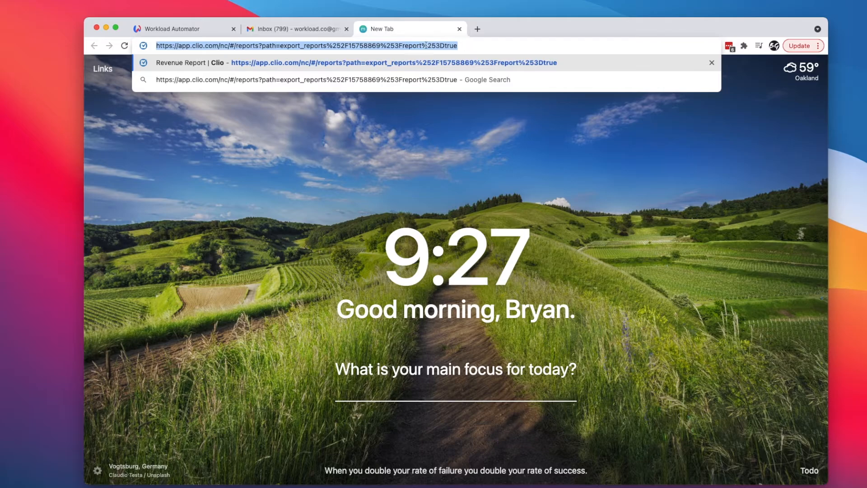
click(180, 31)
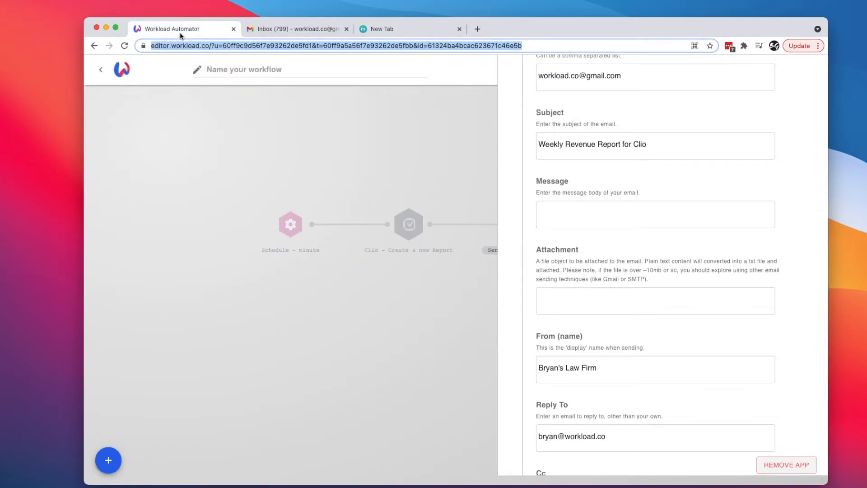
- Paste the report link into Message, swapping its hard-coded id for the Clio data.id variable
click(564, 211)
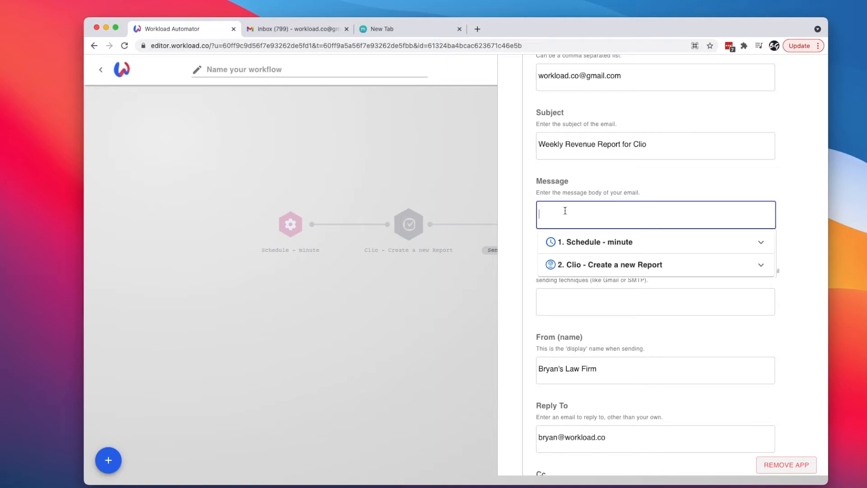
text(path=export_reports%252F15758869%253Freport%253Dtrue)
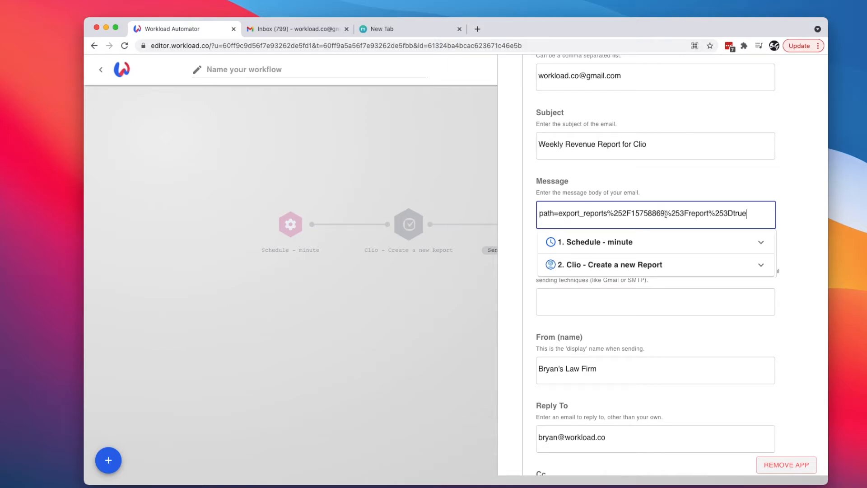
drag(665, 213, 632, 214)
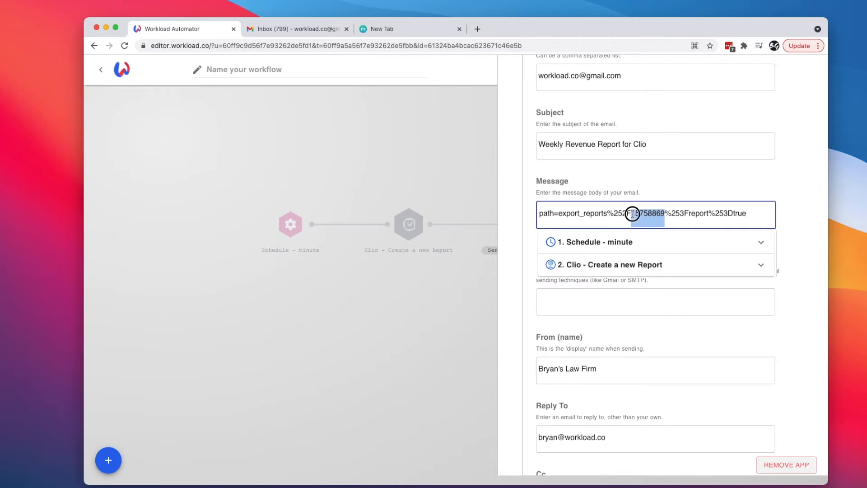
key(BackSpace)
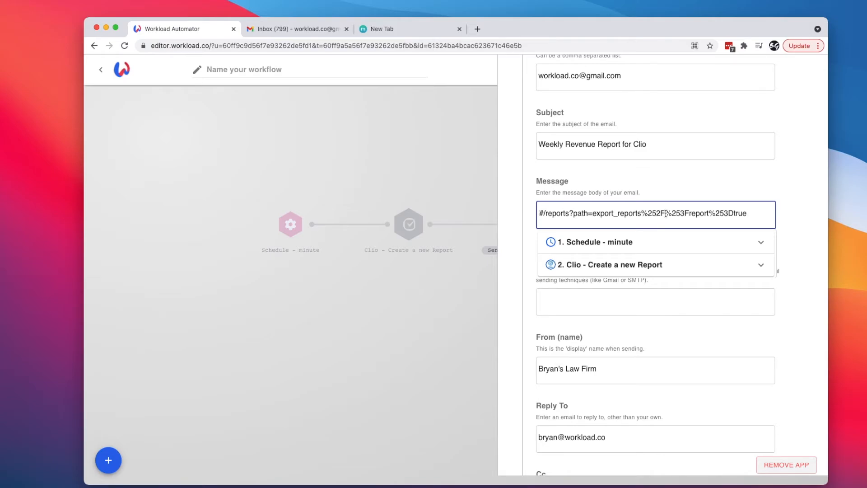
click(624, 266)
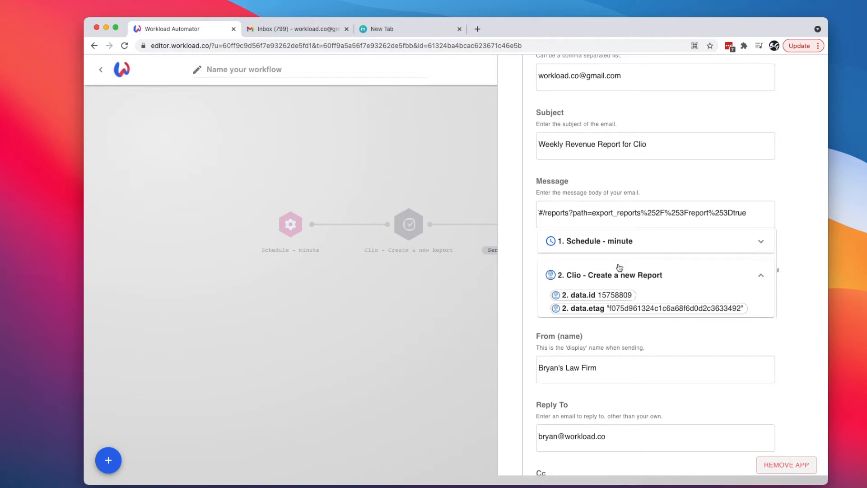
click(581, 295)
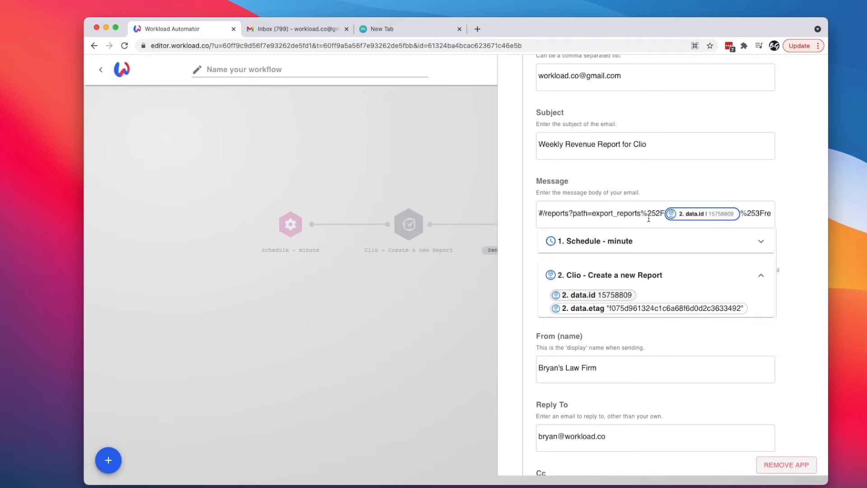
click(526, 288)
scroll(525, 294, down, 5)
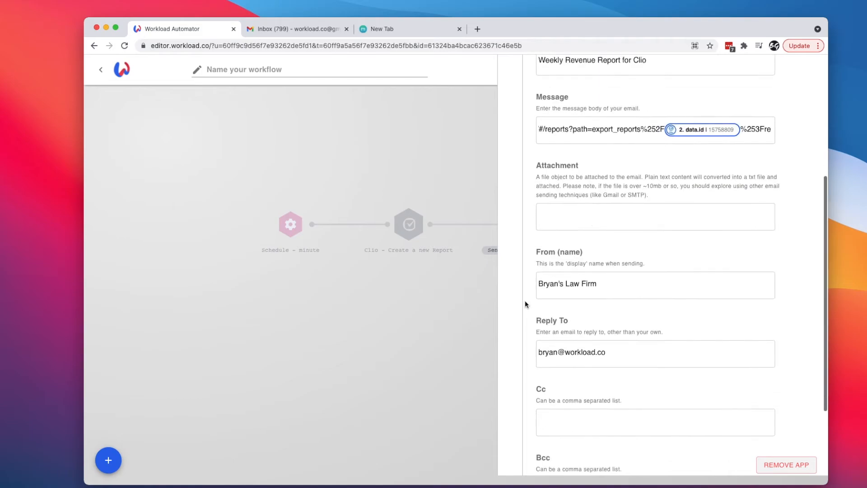
click(609, 410)
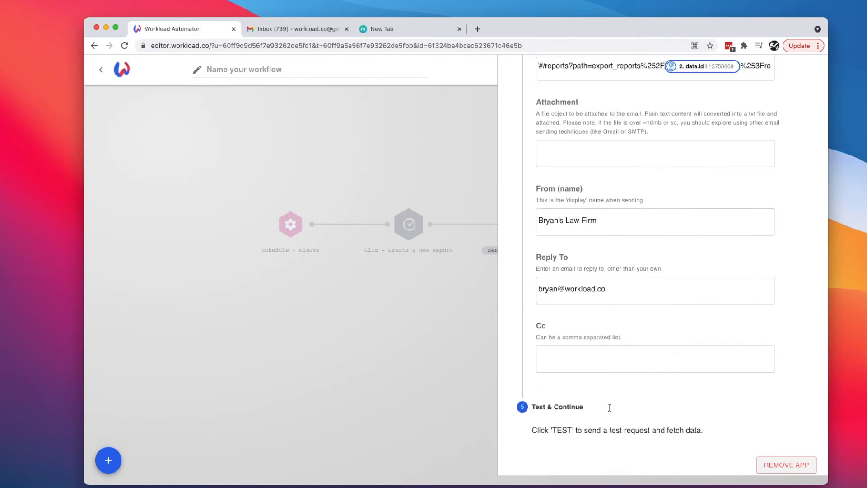
- Run the Send Email test, review its Success output, then switch to Gmail
click(584, 263)
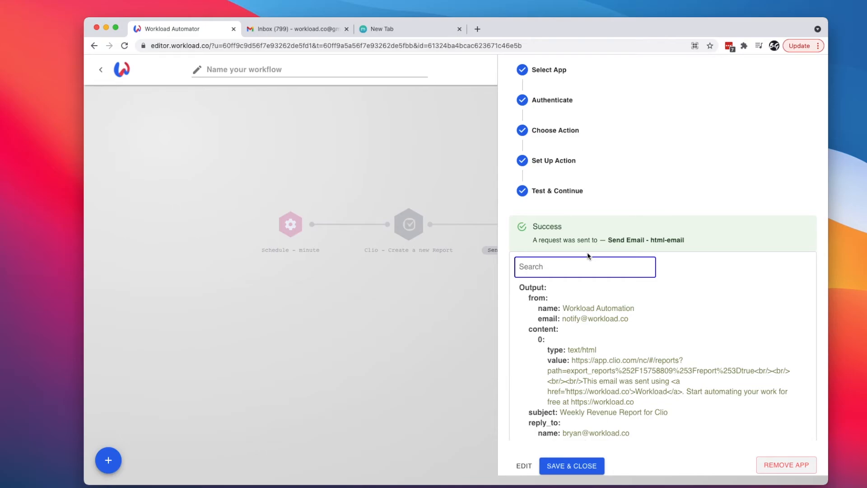
scroll(609, 407, down, 3)
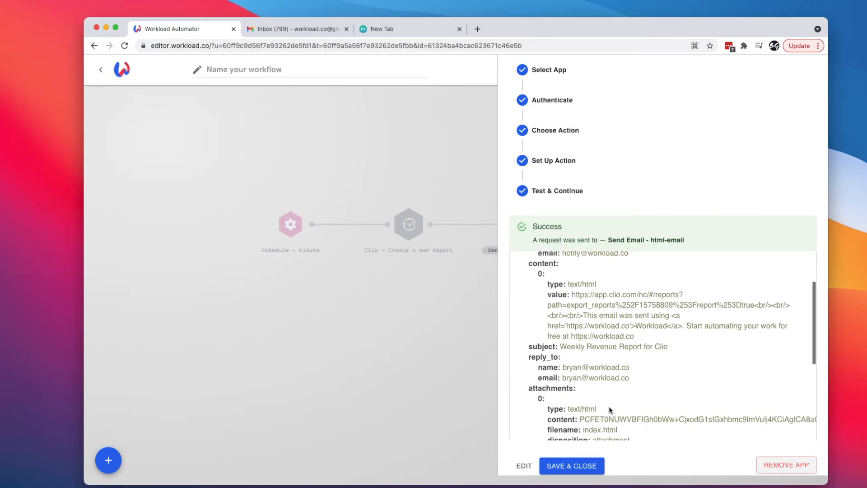
scroll(609, 409, down, 2)
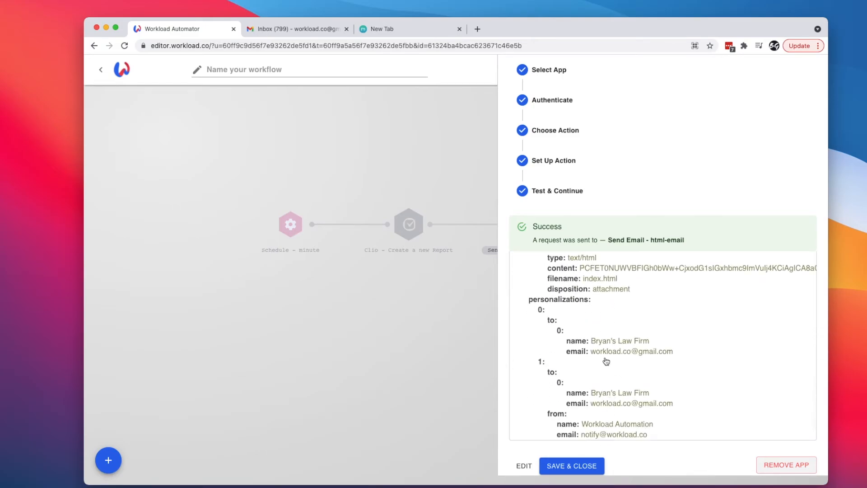
scroll(608, 361, up, 10)
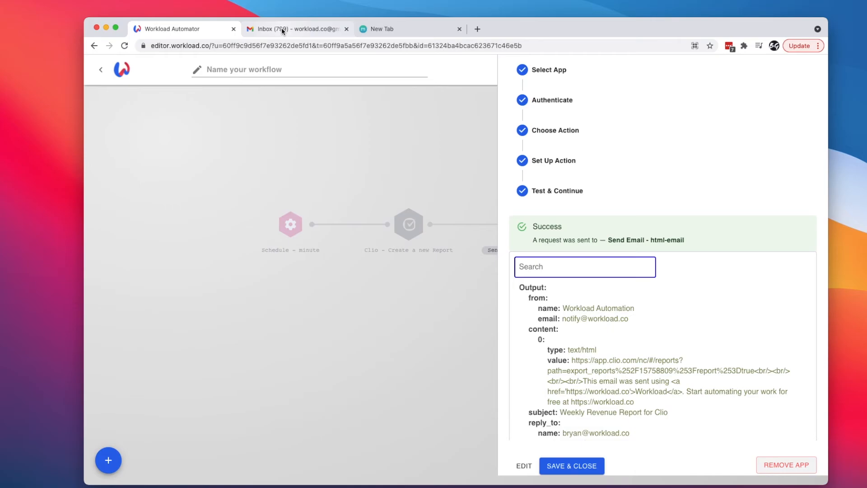
click(294, 28)
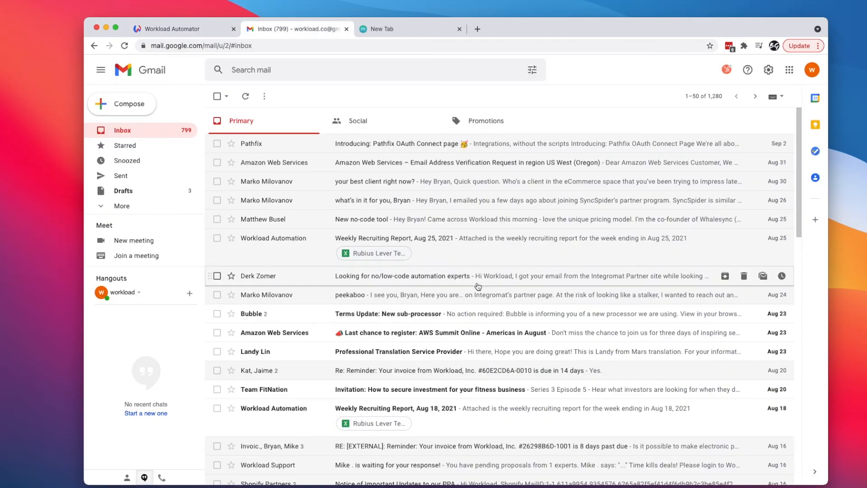
- Refresh the inbox, open the 'Weekly Revenue Report for Clio' email and follow its report link
click(245, 96)
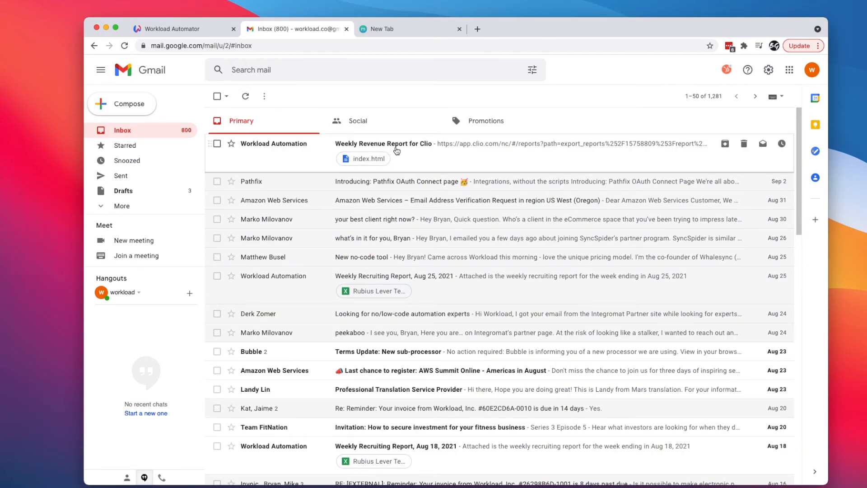
click(398, 149)
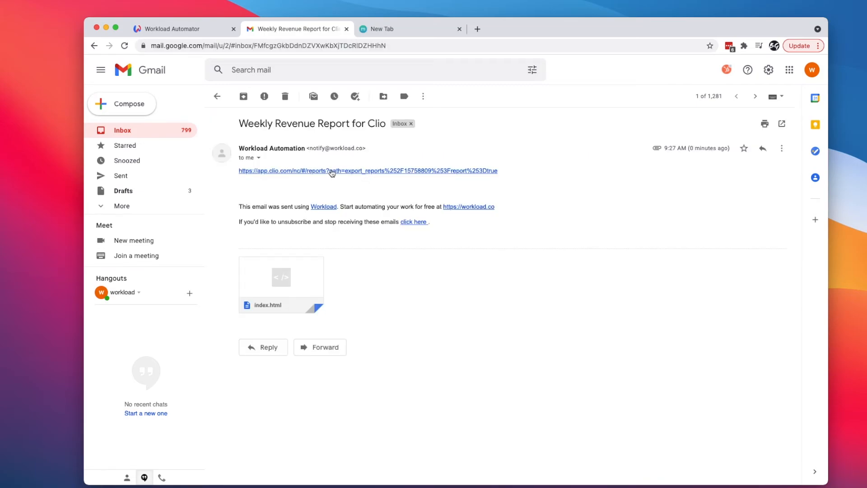
click(340, 173)
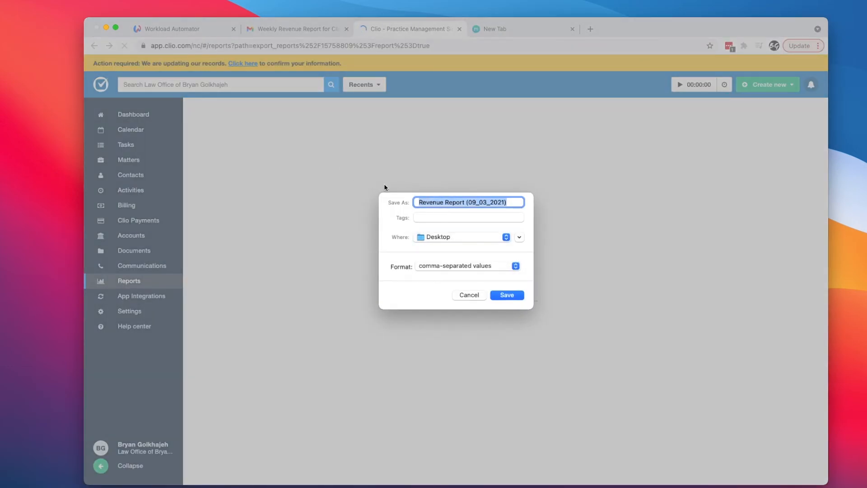
- Save the Revenue Report (09_03_2021) CSV to the Desktop and browse it in Excel
click(507, 296)
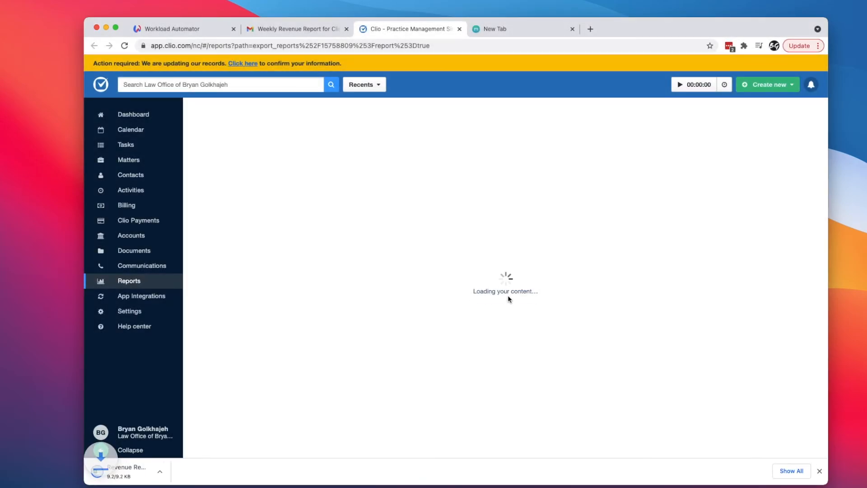
click(119, 471)
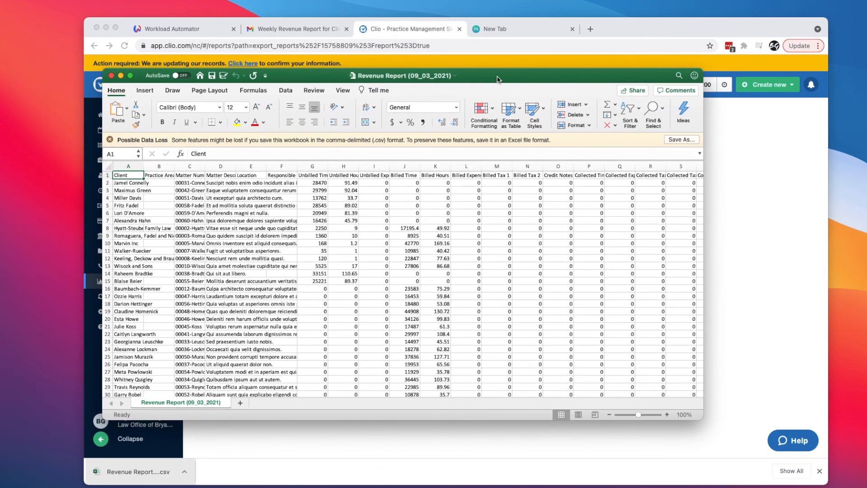
drag(497, 79, 474, 64)
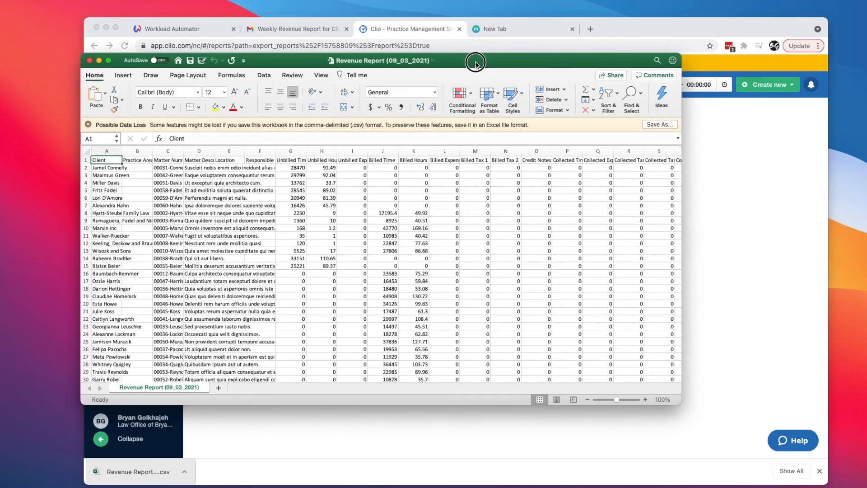
scroll(300, 247, down, 5)
scroll(300, 247, down, 5)
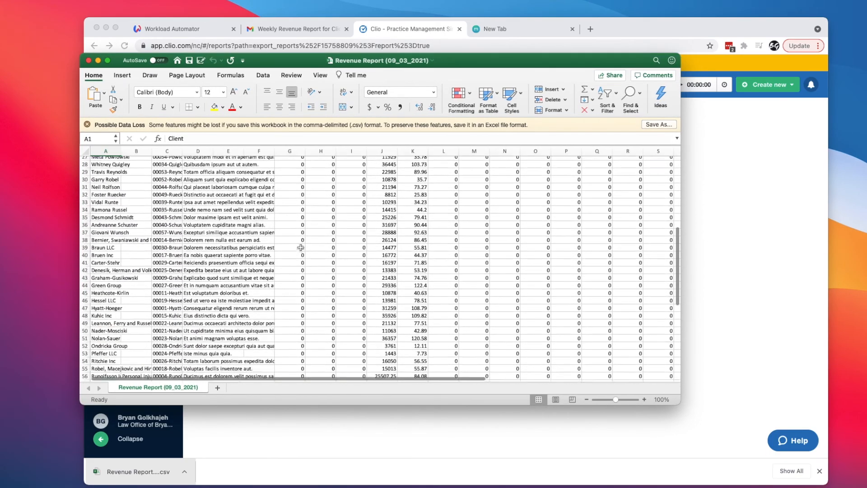
scroll(172, 156, up, 10)
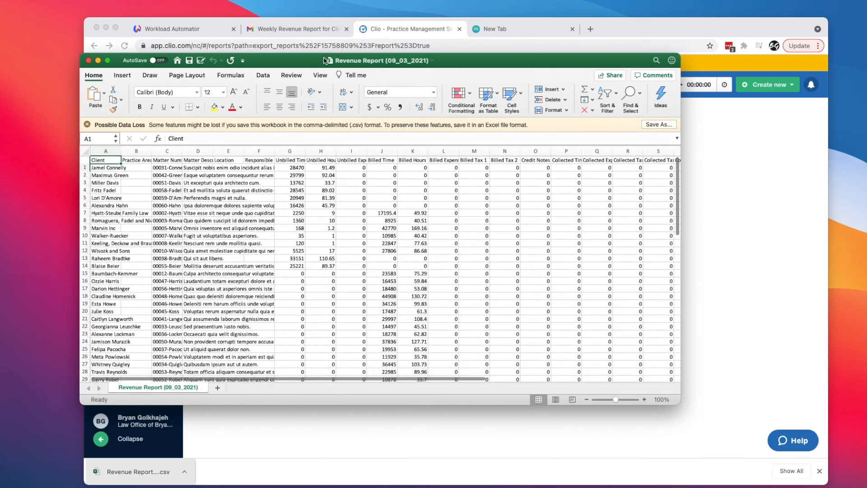
drag(467, 63, 437, 104)
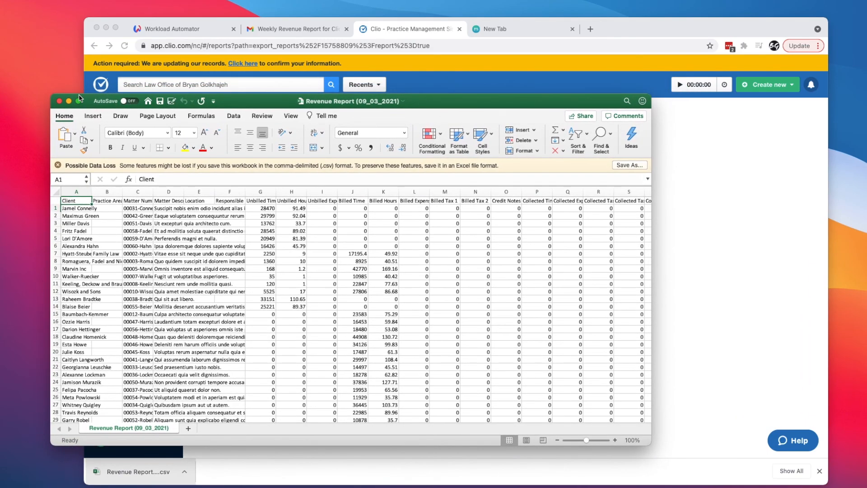
- Save the Send Email - html-email step as the workflow's third step and exit to the workflow list
click(165, 29)
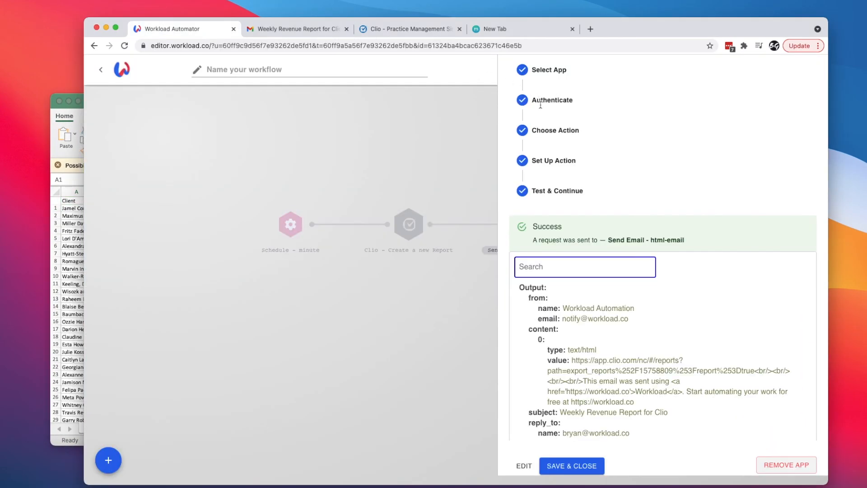
click(575, 465)
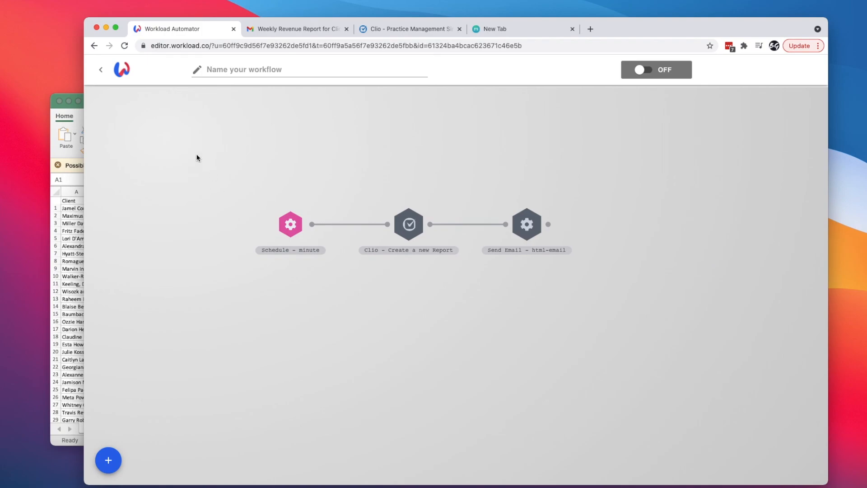
click(101, 70)
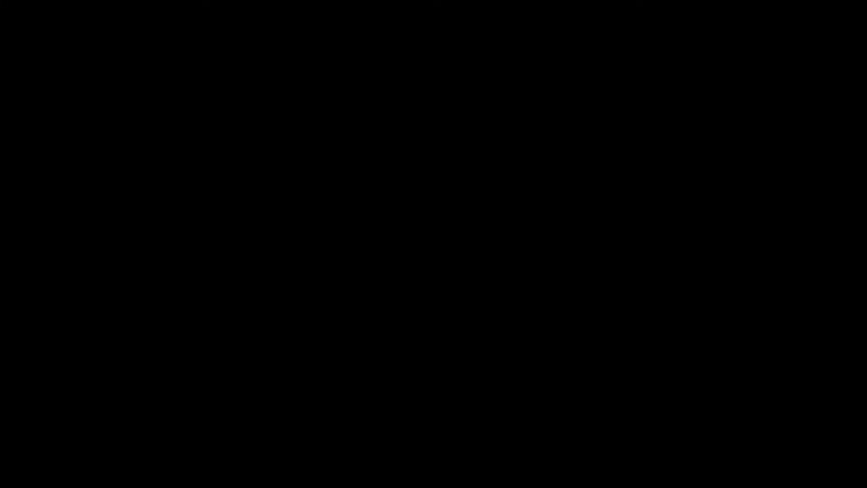